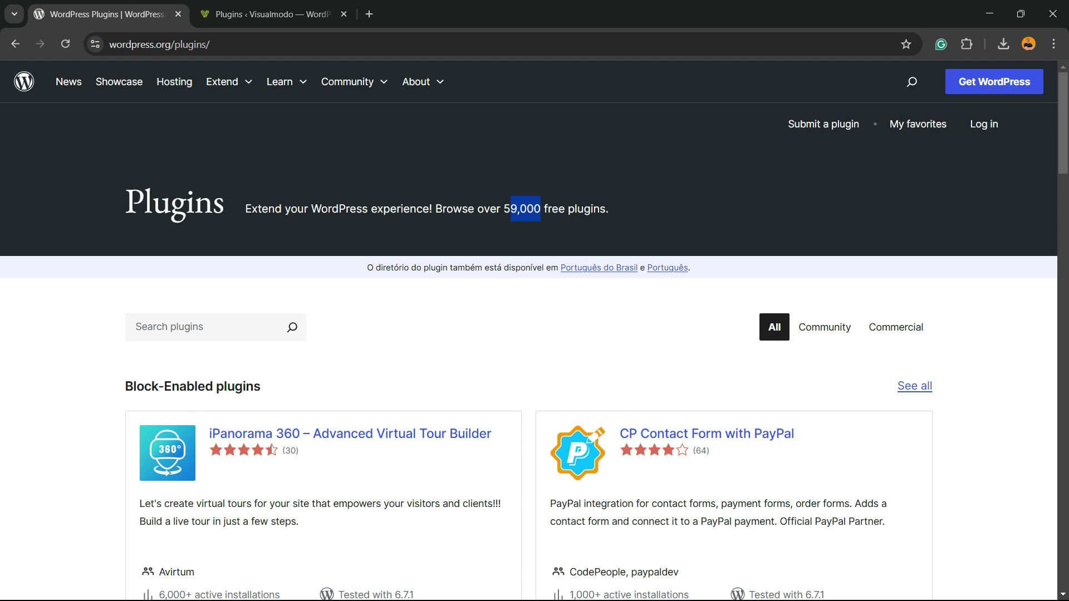
left_click(525, 209)
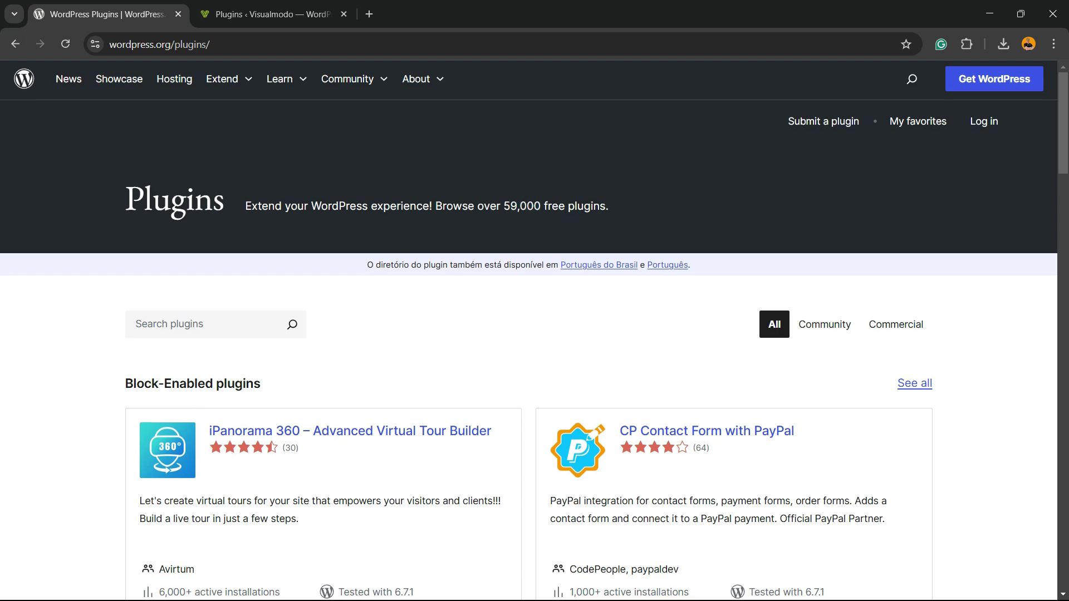
scroll(534, 334, "down", 10)
scroll(535, 334, "up", 9)
scroll(534, 334, "up", 1)
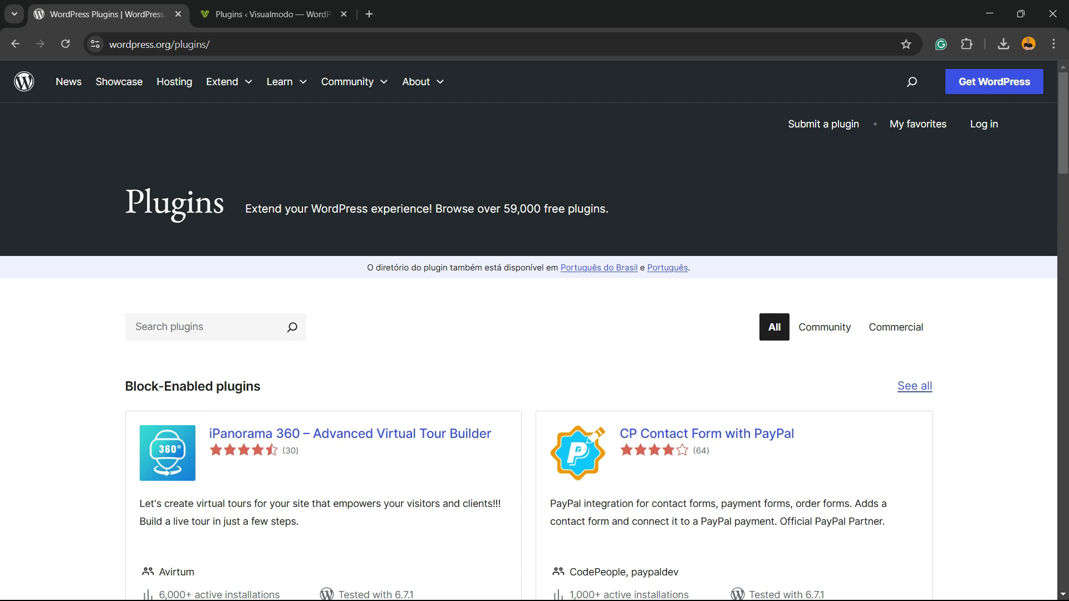
Review the active and inactive plugins in the Visualmodo site's list of installed plugins
left_click(267, 14)
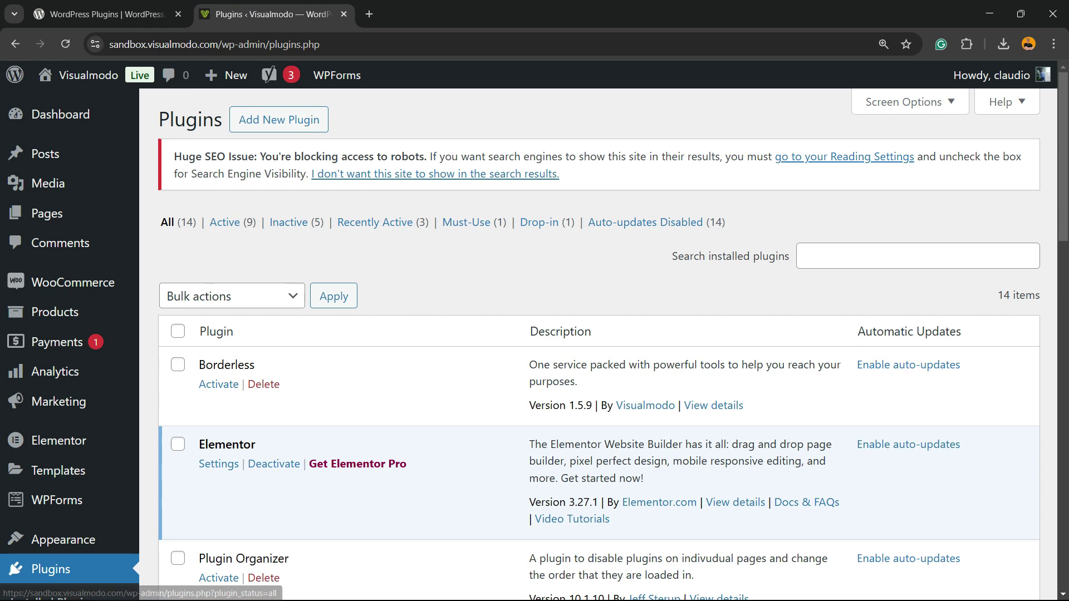
scroll(598, 341, "down", 7)
scroll(598, 341, "down", 10)
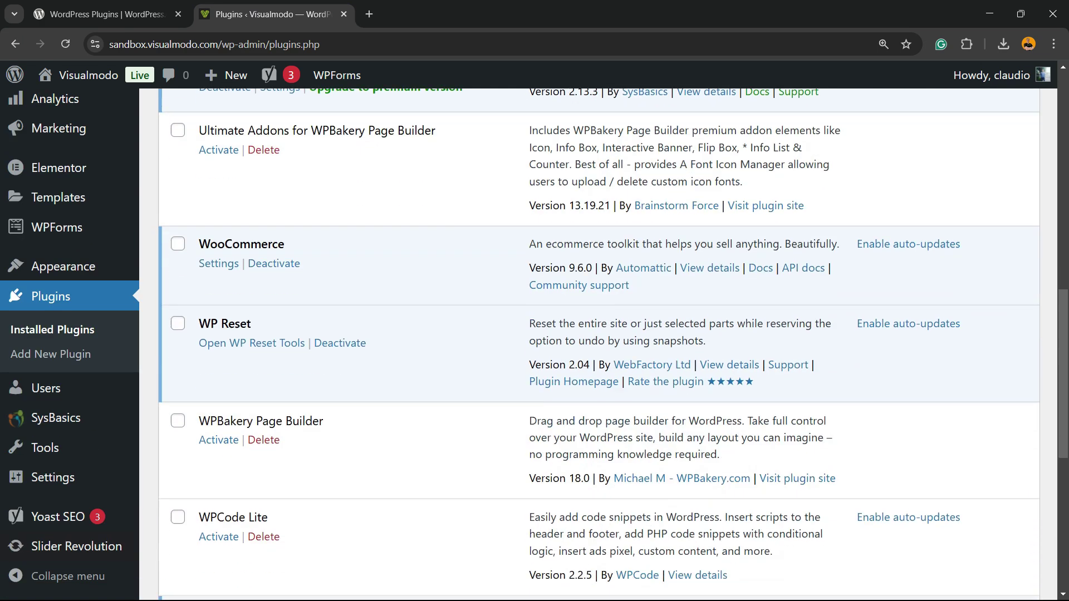
scroll(598, 340, "down", 2)
scroll(598, 340, "down", 1)
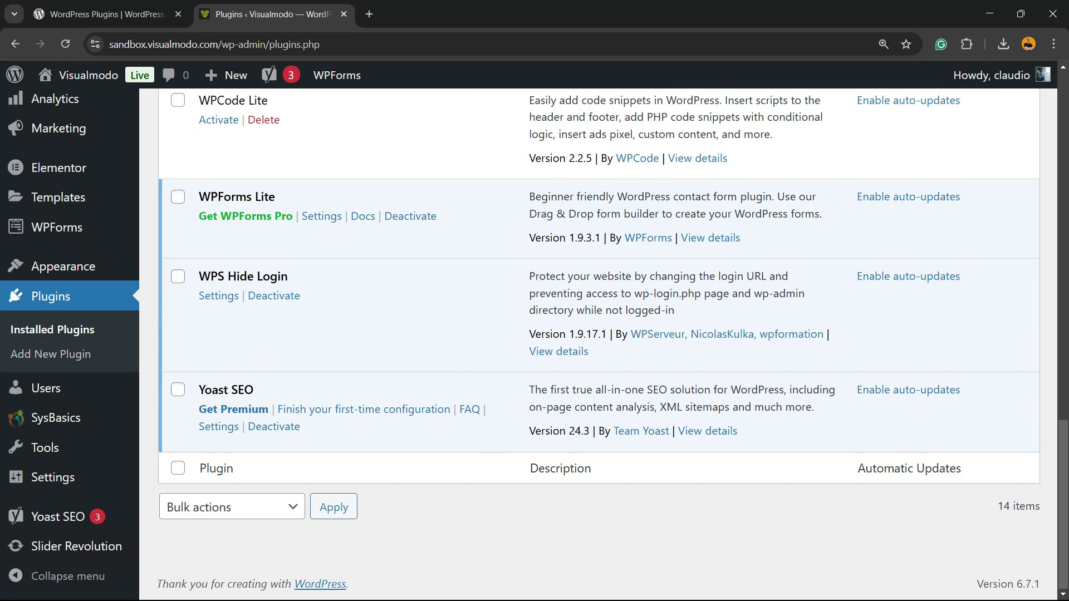
scroll(598, 341, "up", 14)
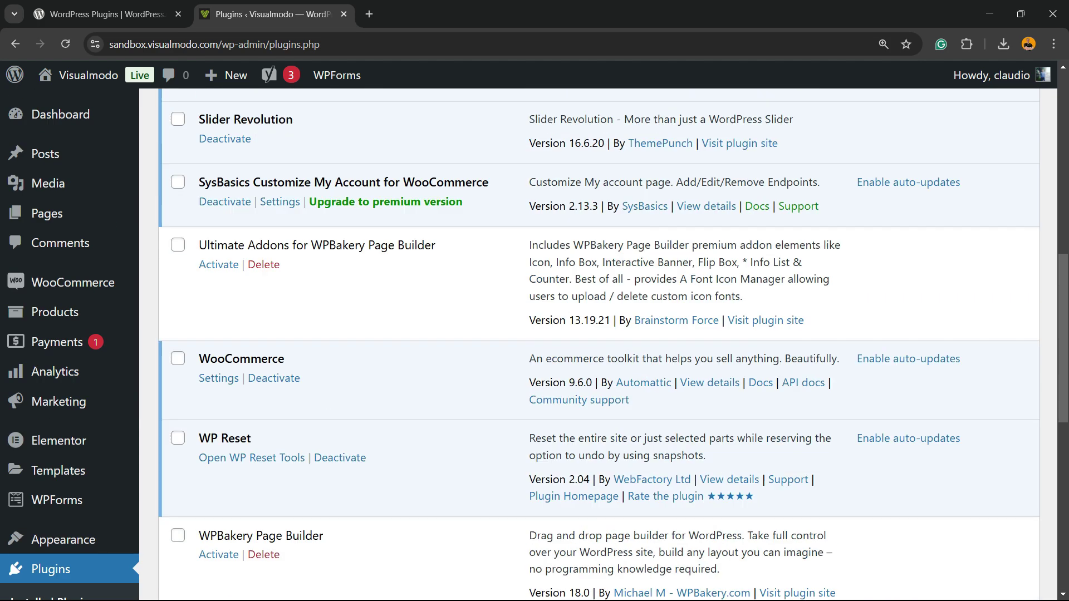
scroll(598, 341, "up", 5)
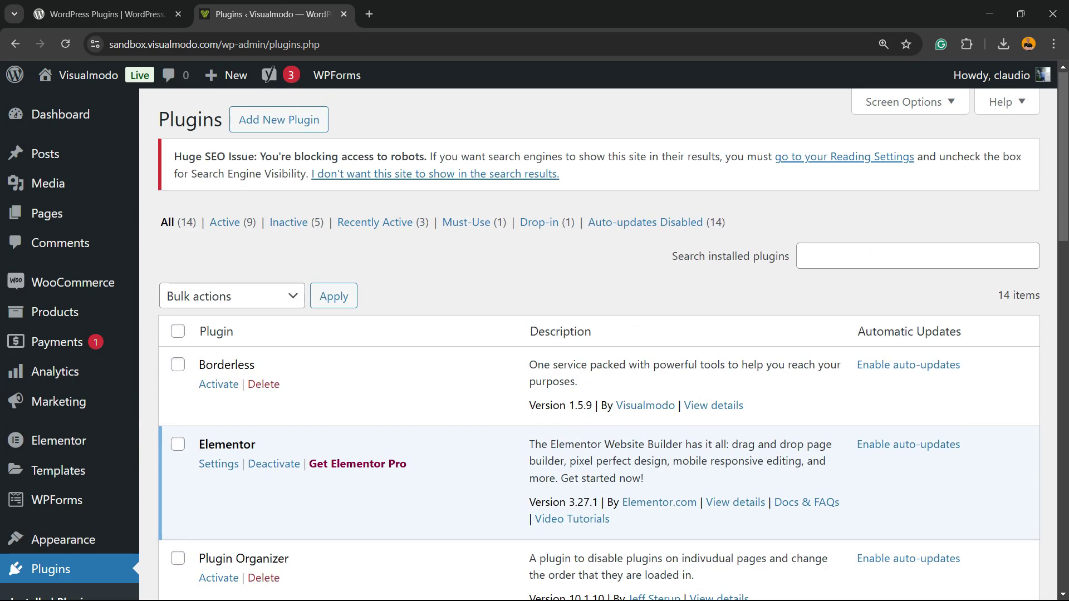
scroll(598, 340, "down", 2)
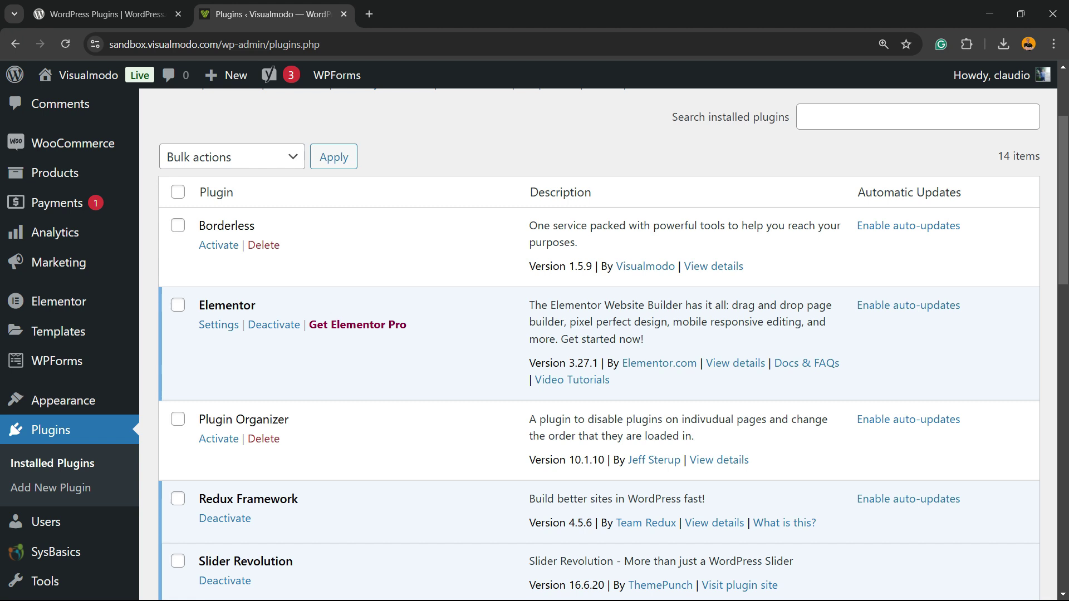
scroll(599, 345, "down", 10)
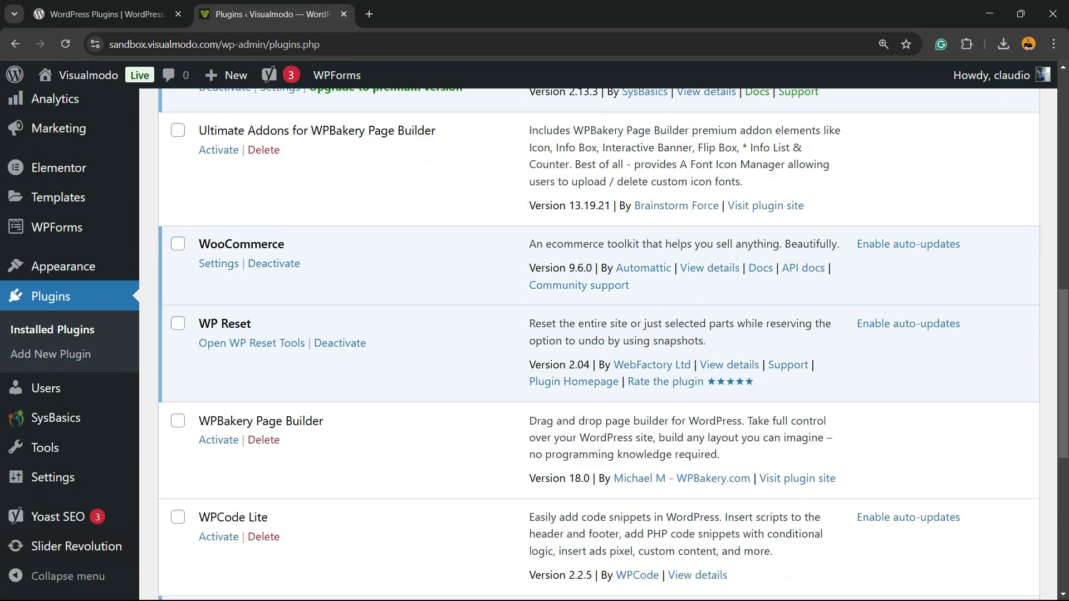
scroll(598, 345, "up", 10)
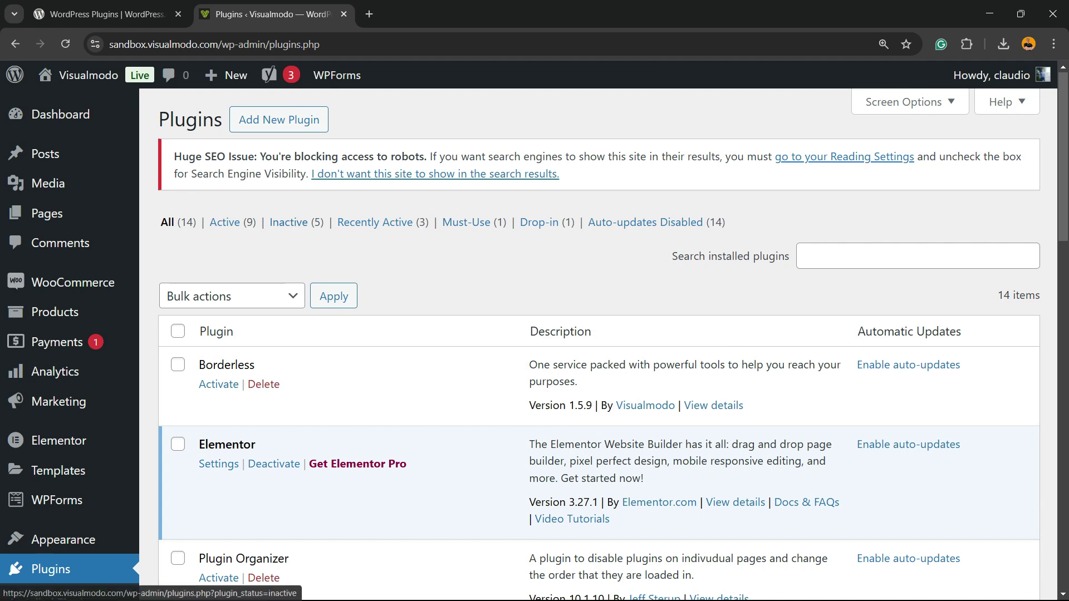
Open the page for adding new plugins to the Visualmodo site
scroll(56, 222, "down", 3)
scroll(56, 232, "down", 3)
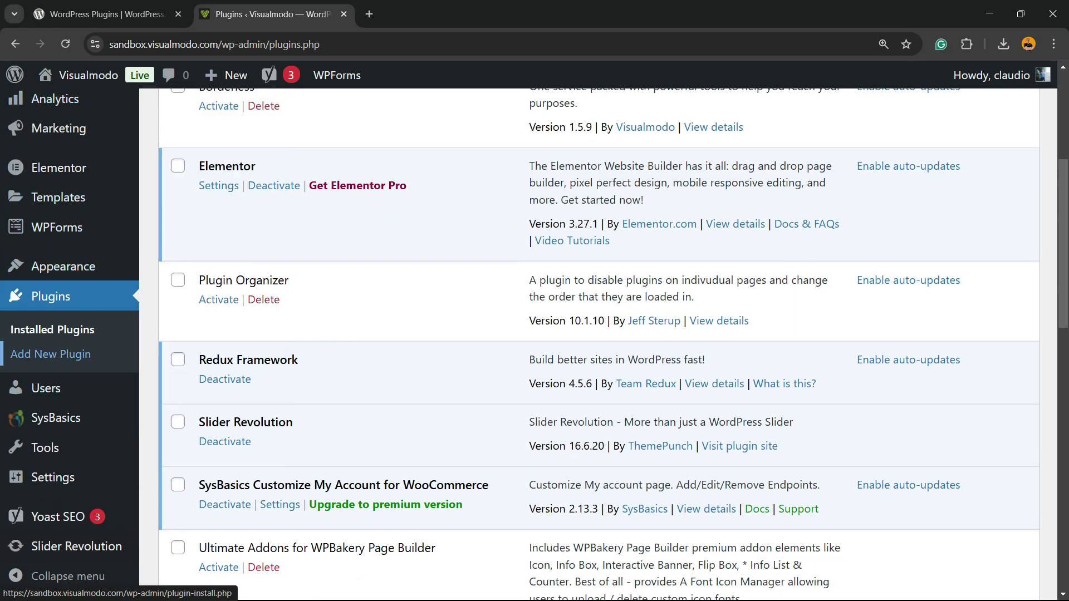
left_click(50, 354)
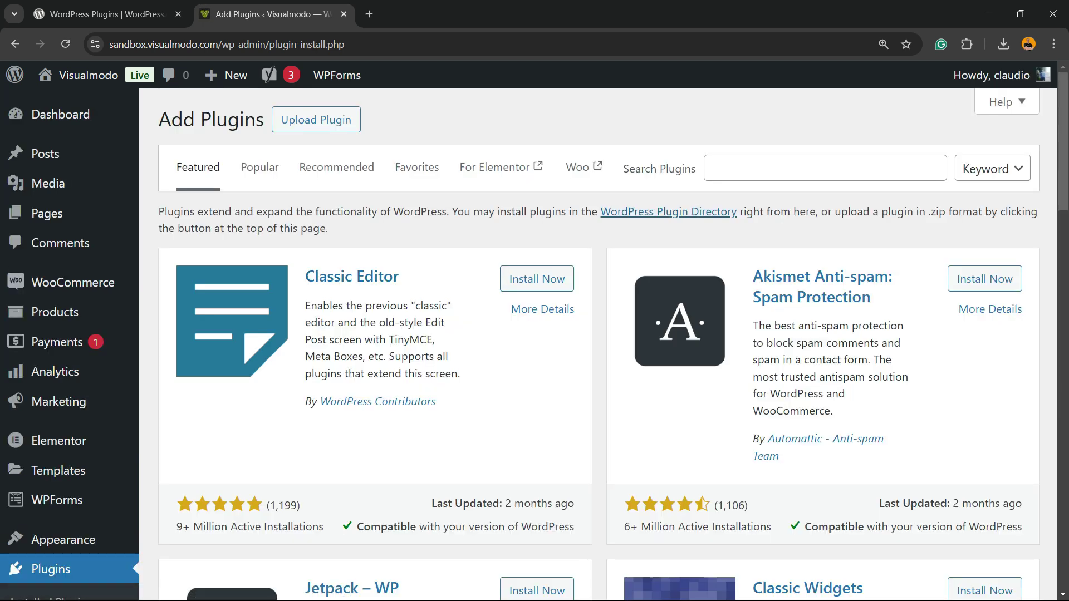
triple_click(641, 168)
left_click(824, 168)
key("ctrl+v")
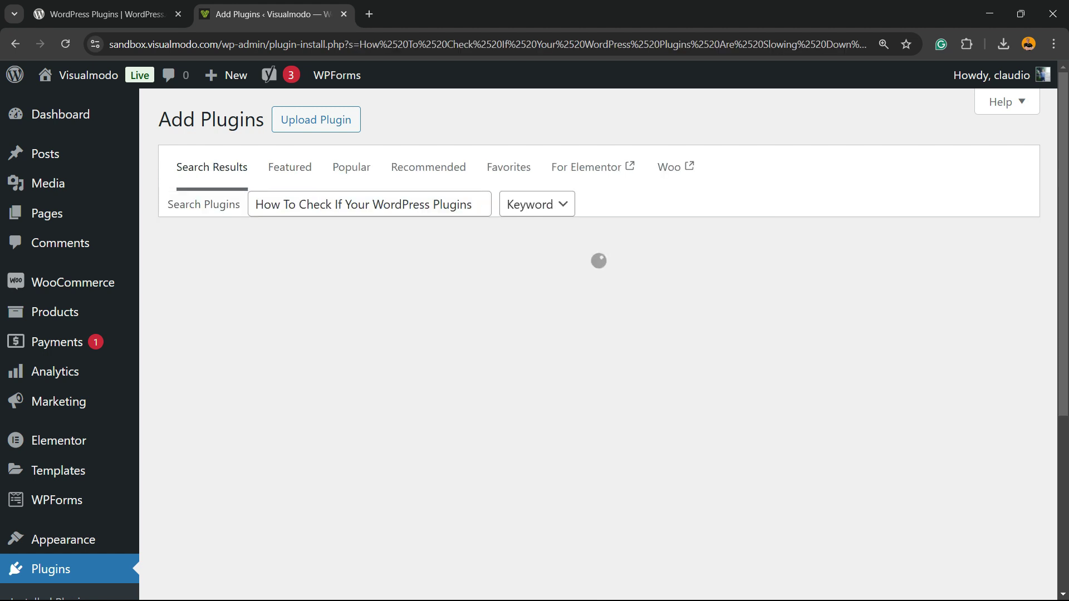
triple_click(824, 168)
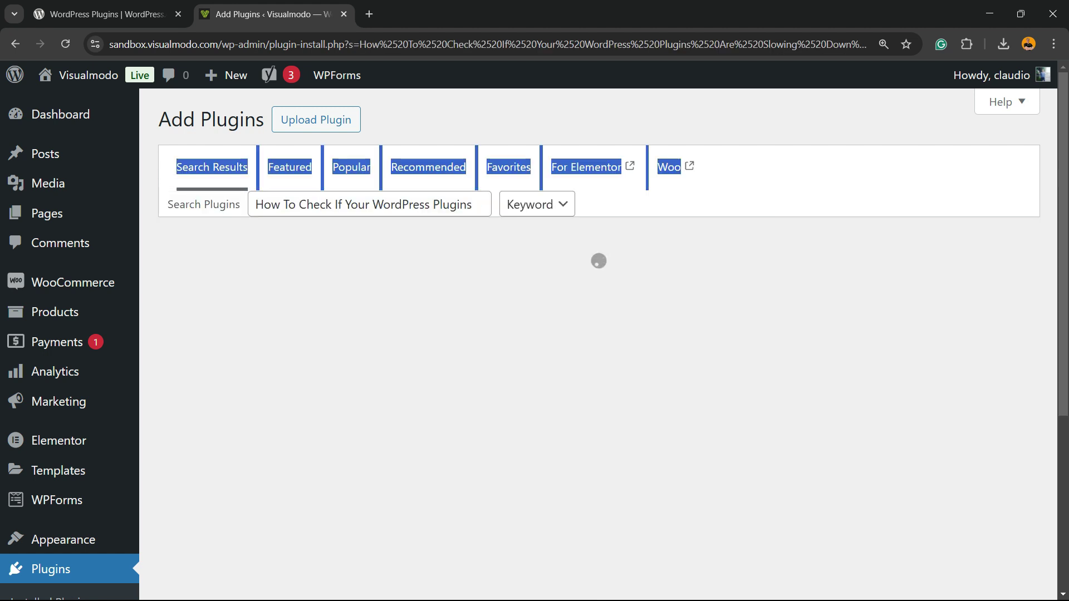
Search the available plugins for the keyword "monitor", replacing any text already in the search
left_click(364, 204)
key("ctrl+a")
key("BackSpace")
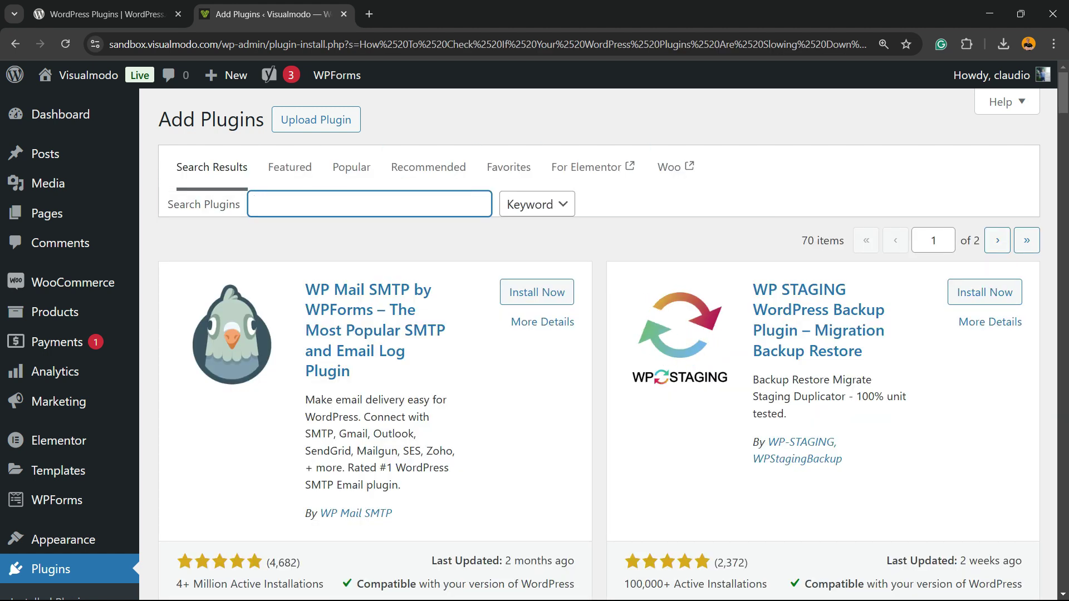
type("monitor")
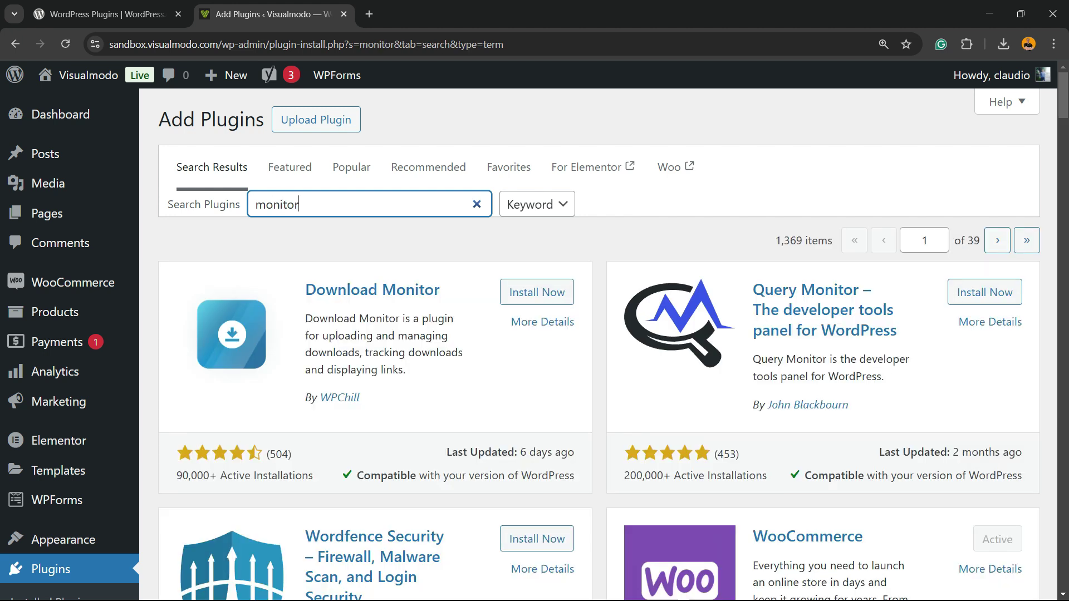
scroll(372, 290, "down", 2)
scroll(372, 290, "up", 2)
Install and activate the Query Monitor plugin from the search results
left_click_drag(751, 290, 858, 290)
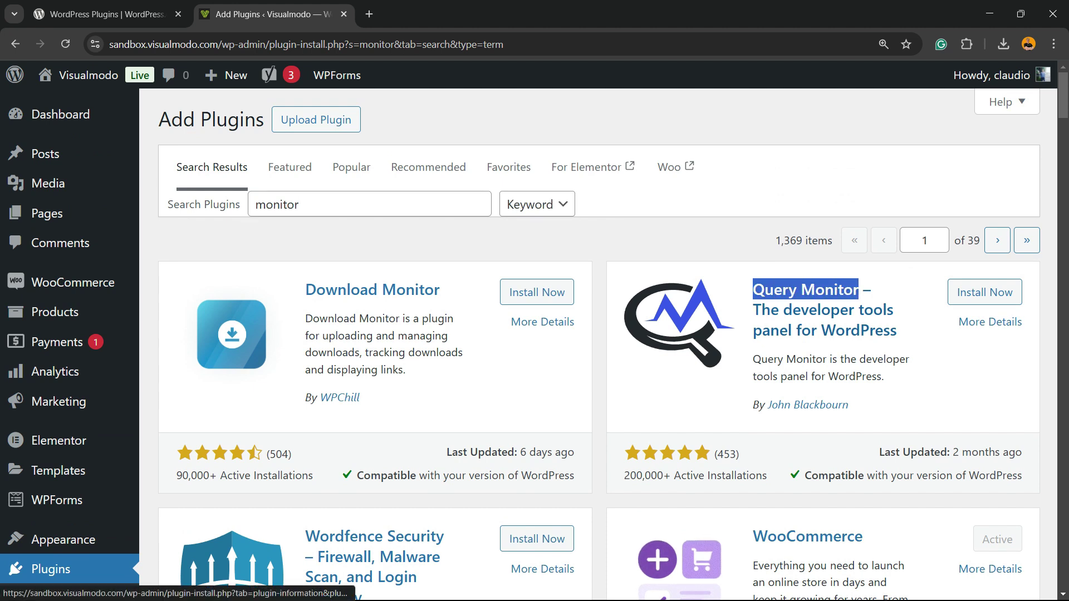
left_click(984, 292)
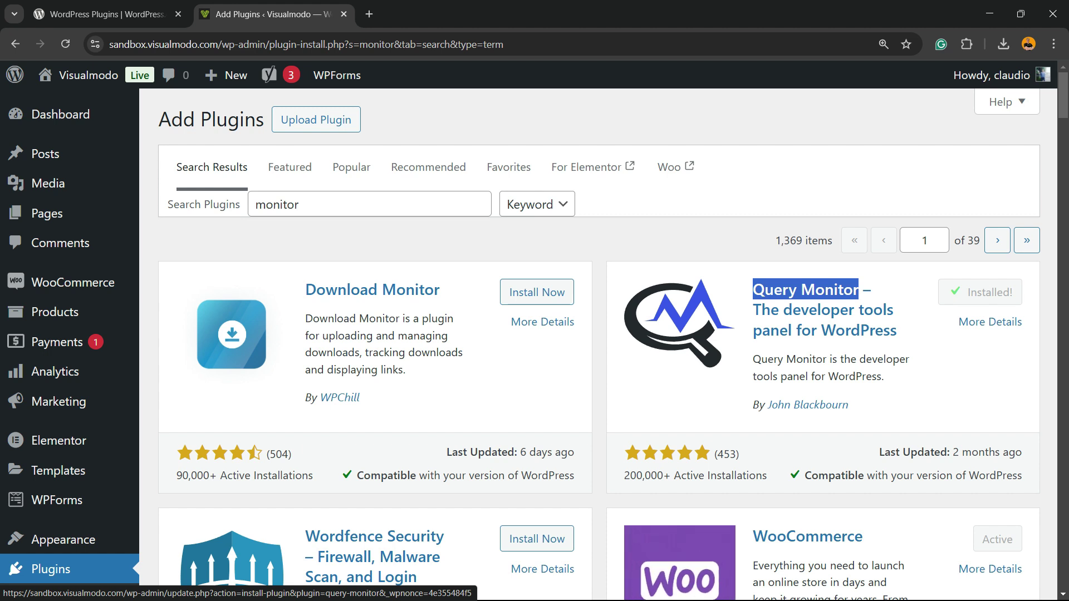
left_click(992, 292)
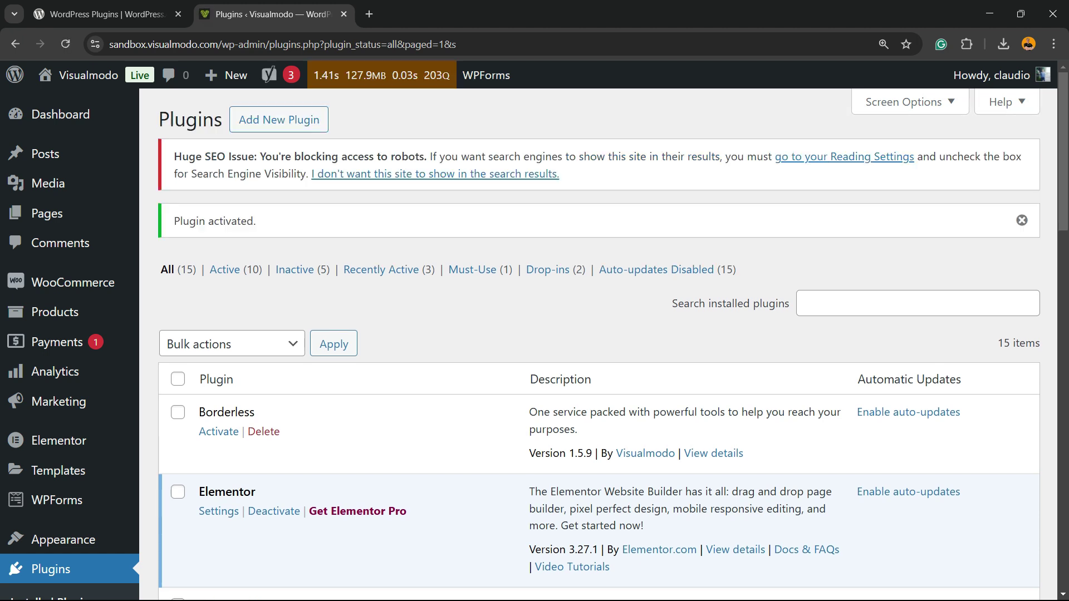
Visit the site's home page and open Query Monitor's database queries grouped by component
mouse_move(78, 76)
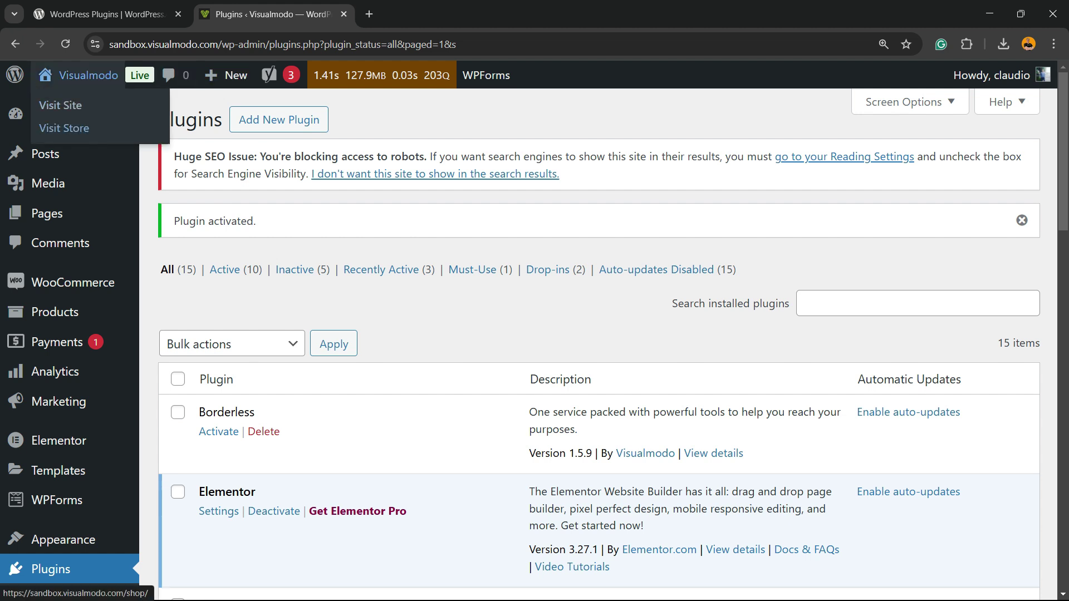
left_click(60, 106)
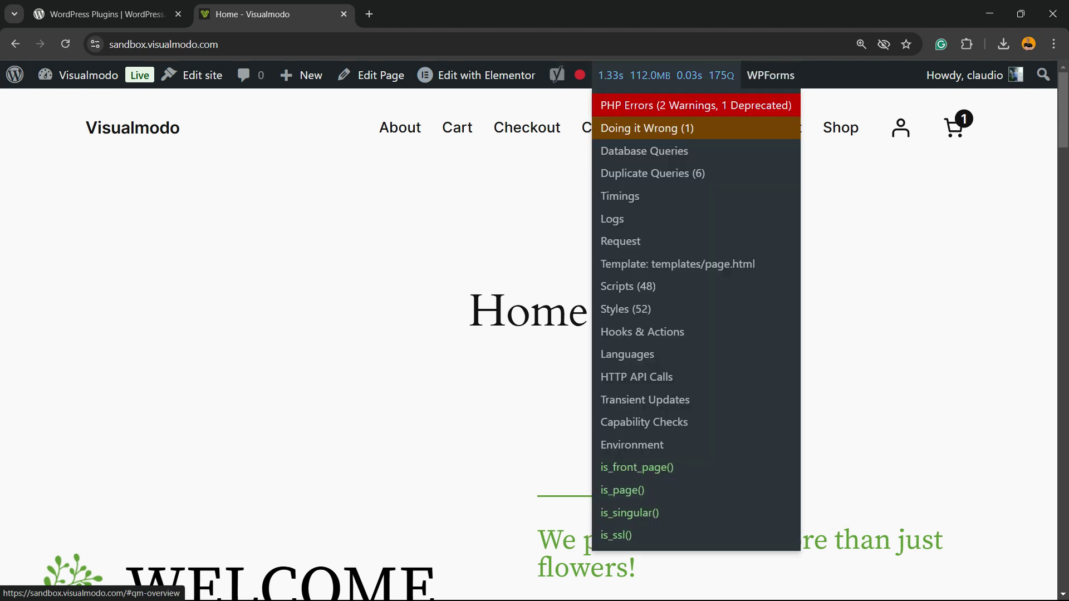
left_click(665, 75)
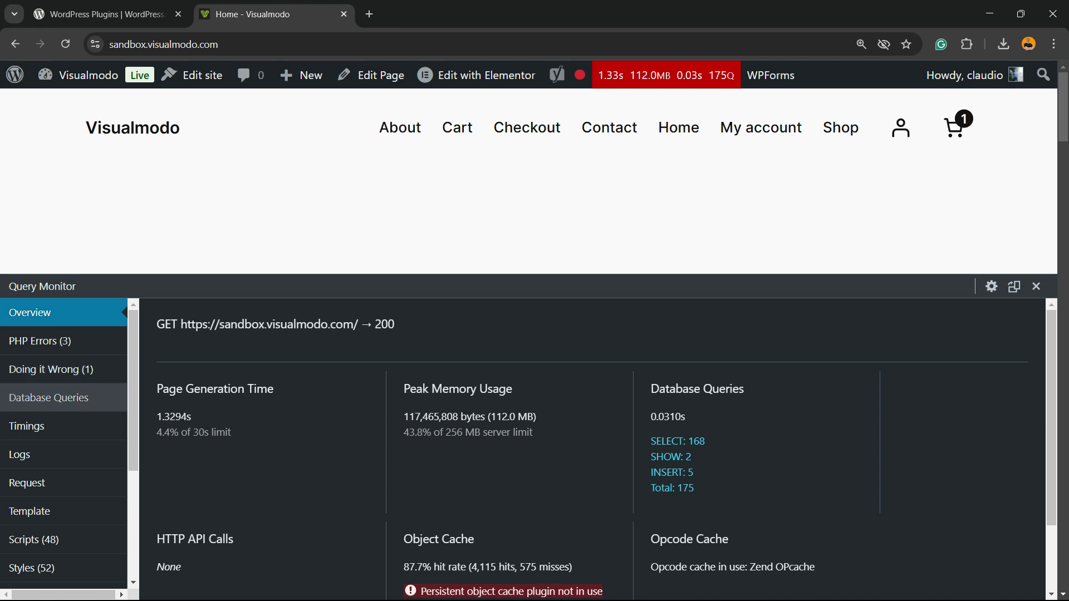
left_click(49, 397)
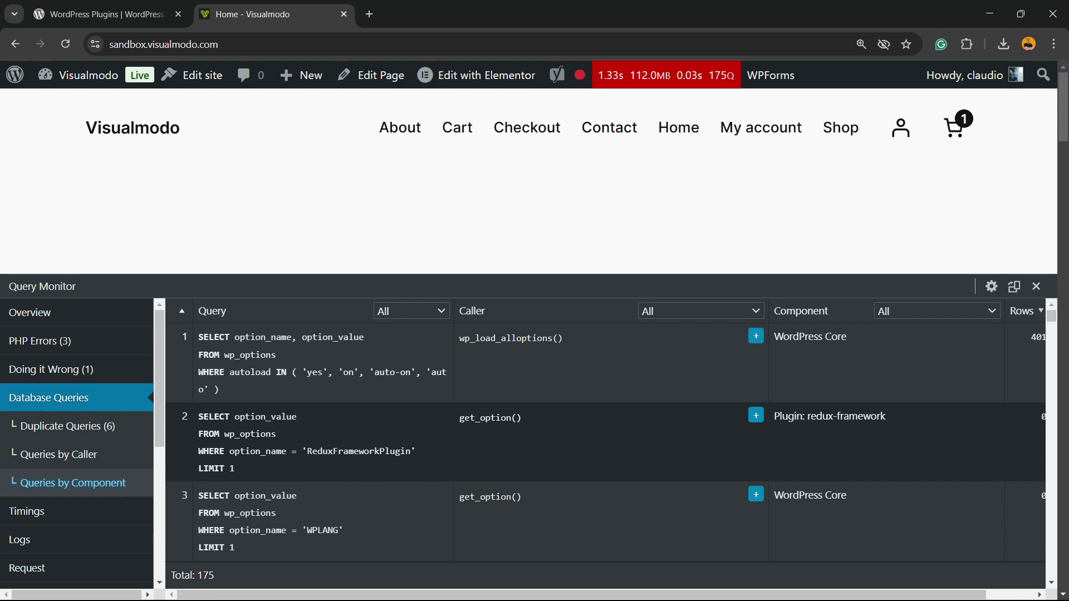
left_click(72, 482)
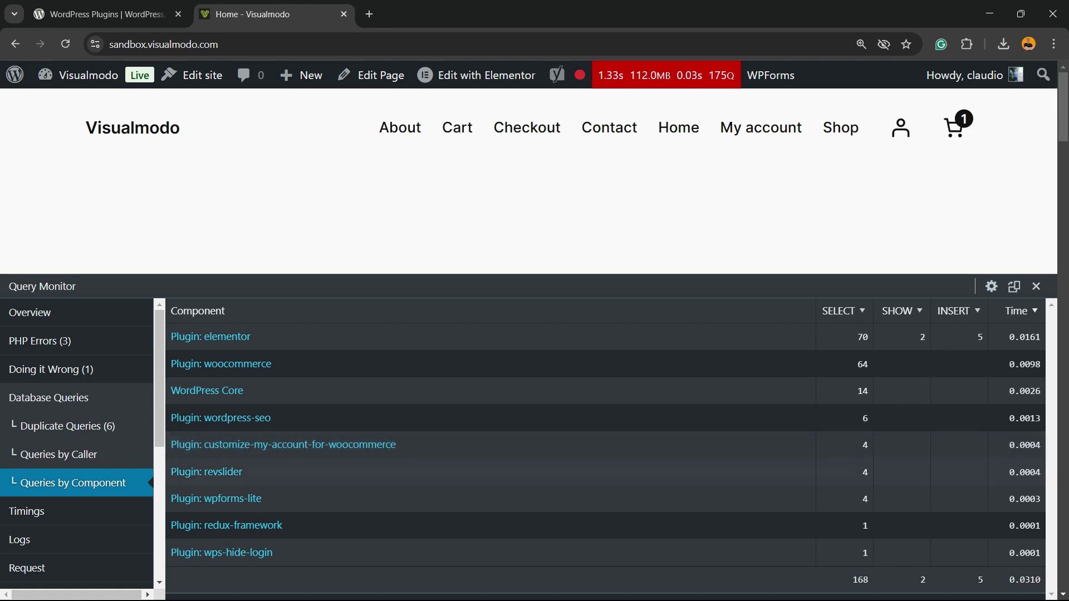
Compare the SELECT counts and query times of the plugins listed by component, and close Query Monitor
left_click_drag(861, 445, 869, 444)
left_click_drag(1008, 445, 1040, 445)
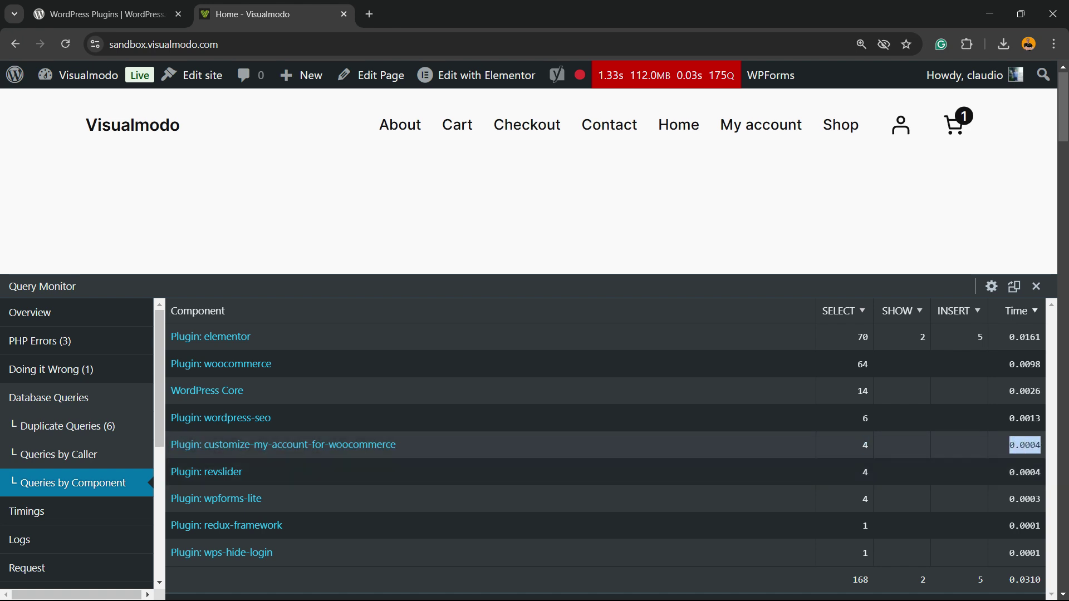
scroll(529, 181, "down", 10)
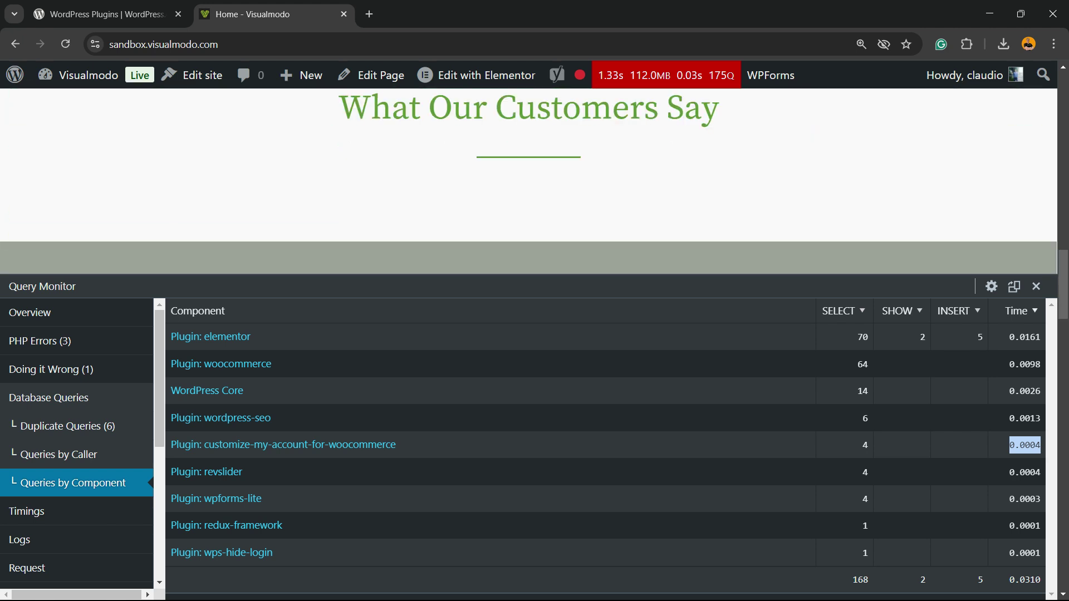
scroll(529, 181, "down", 3)
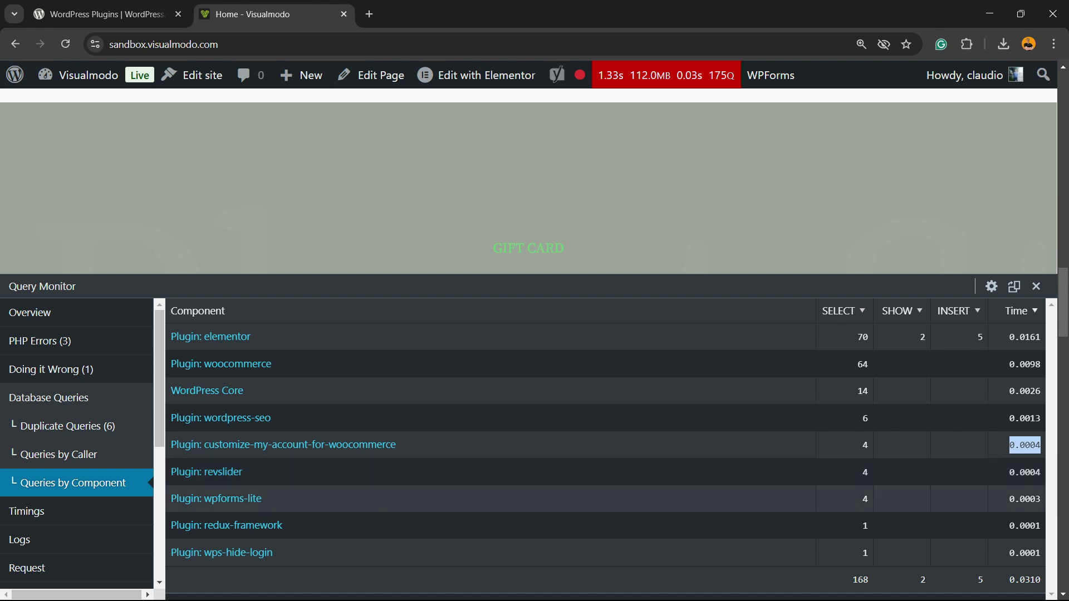
left_click_drag(861, 445, 868, 499)
left_click(867, 499)
left_click_drag(885, 445, 866, 526)
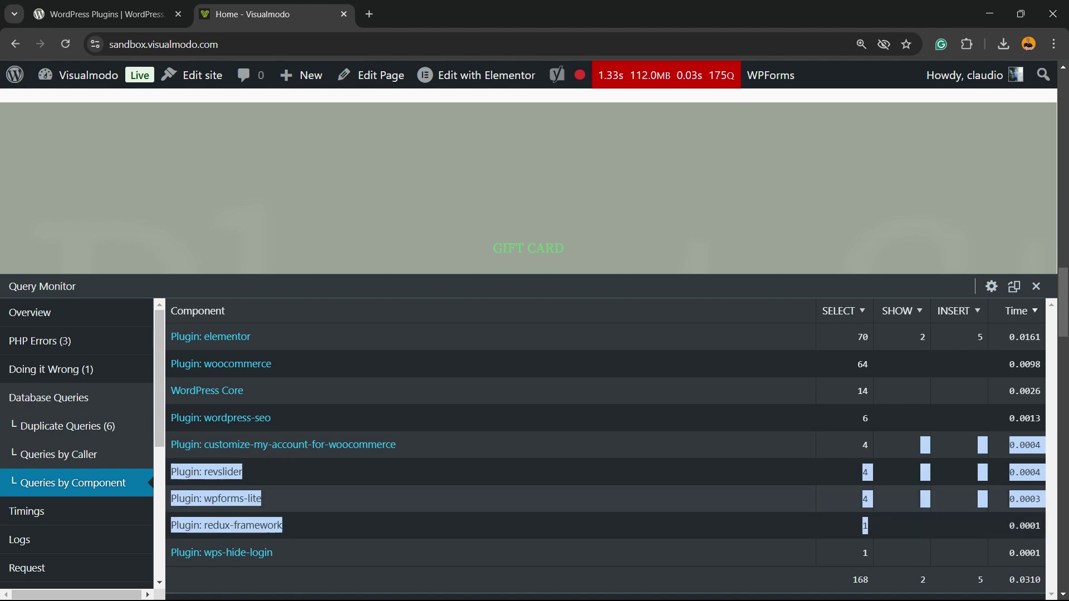
left_click(866, 498)
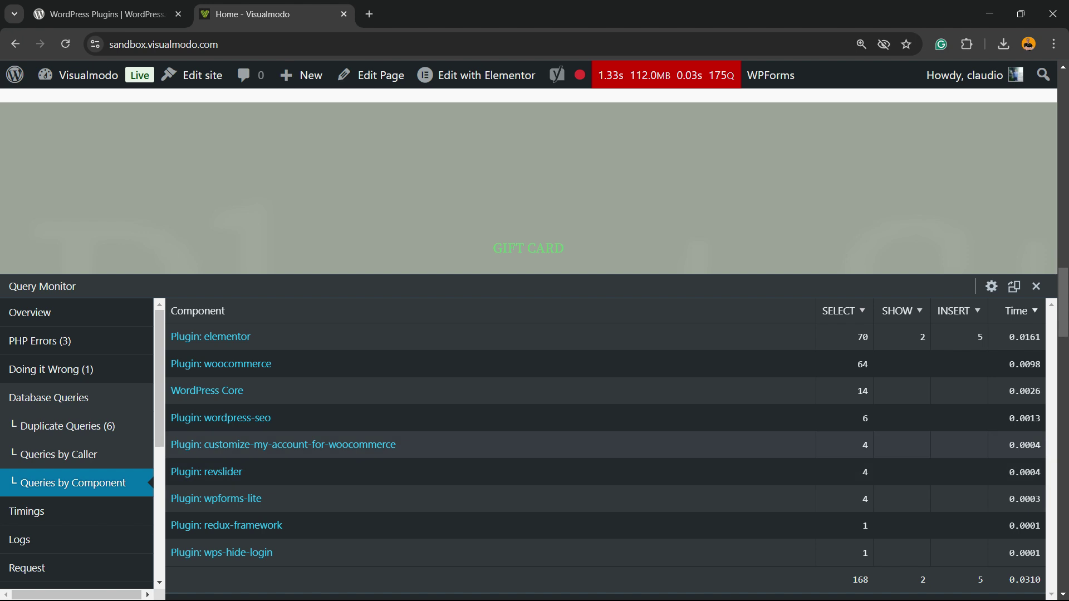
scroll(529, 181, "up", 15)
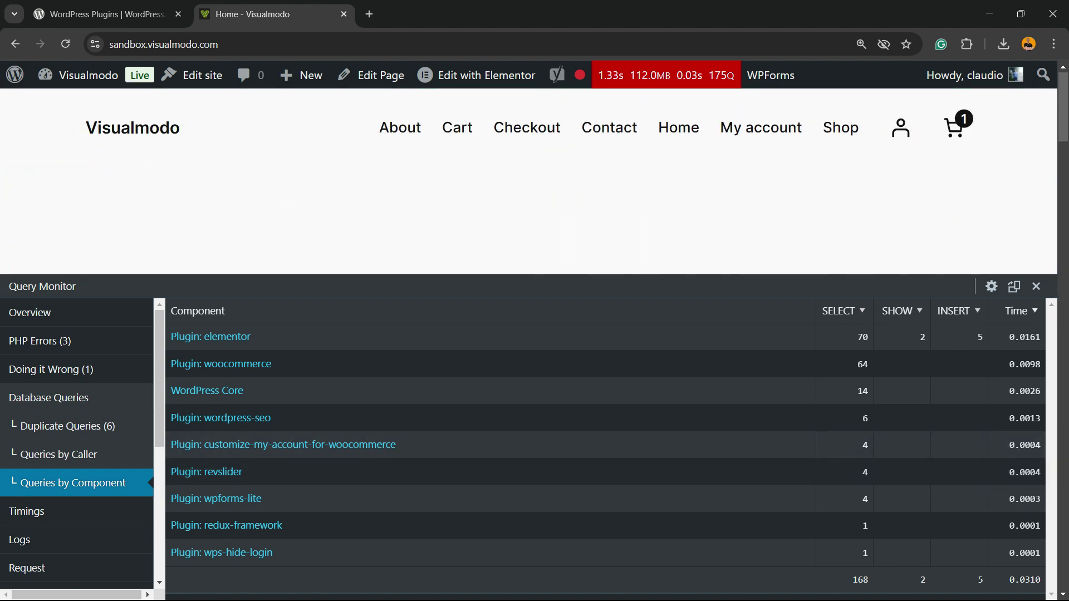
left_click(1036, 286)
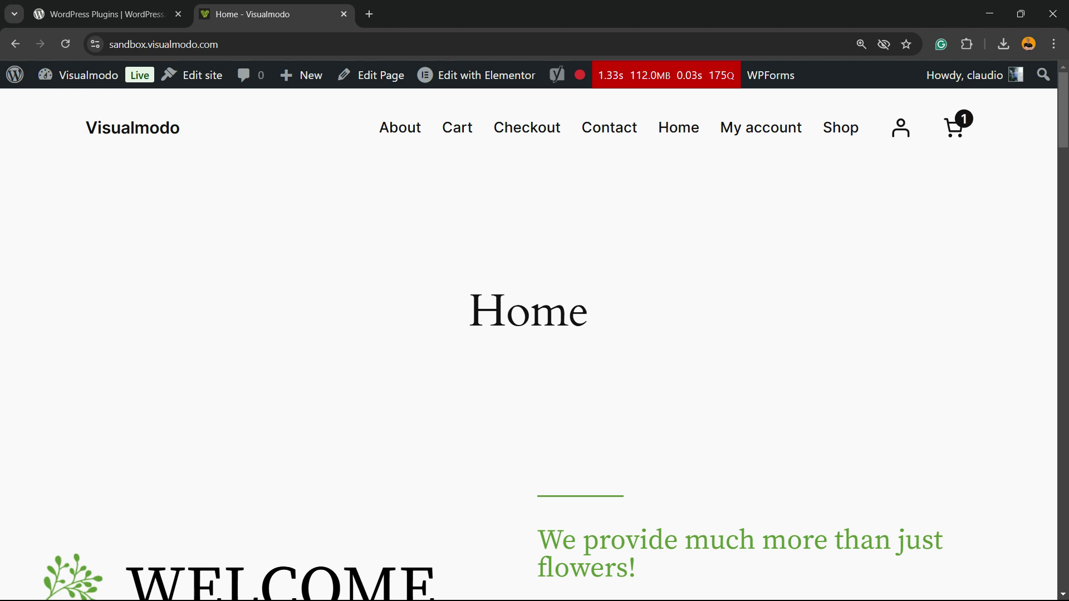
Search the WordPress.org plugin directory for "okugin organizer"
left_click(128, 14)
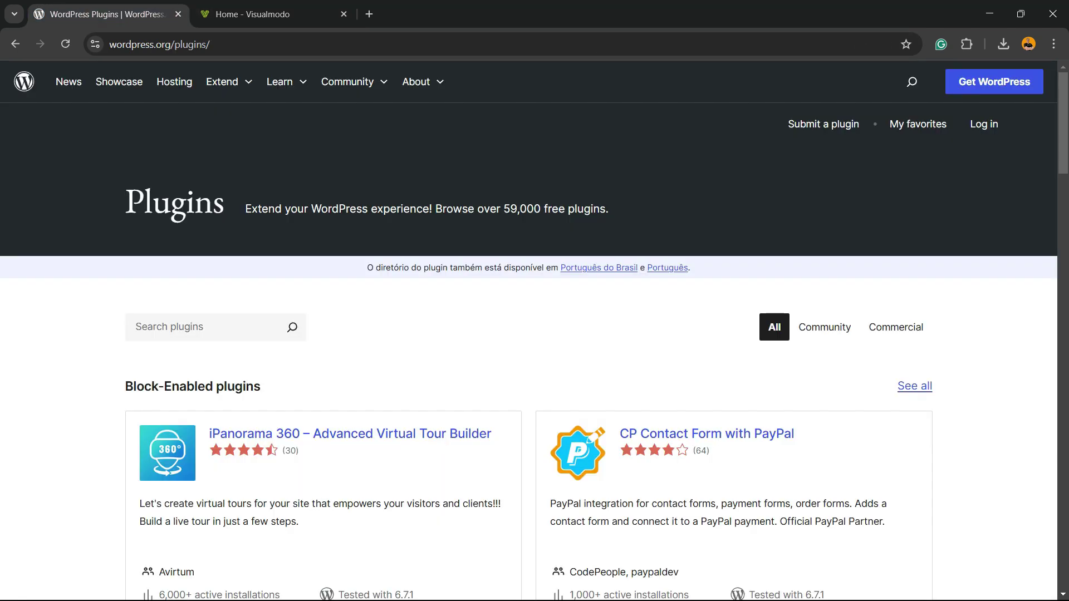
left_click(201, 326)
type("okugin")
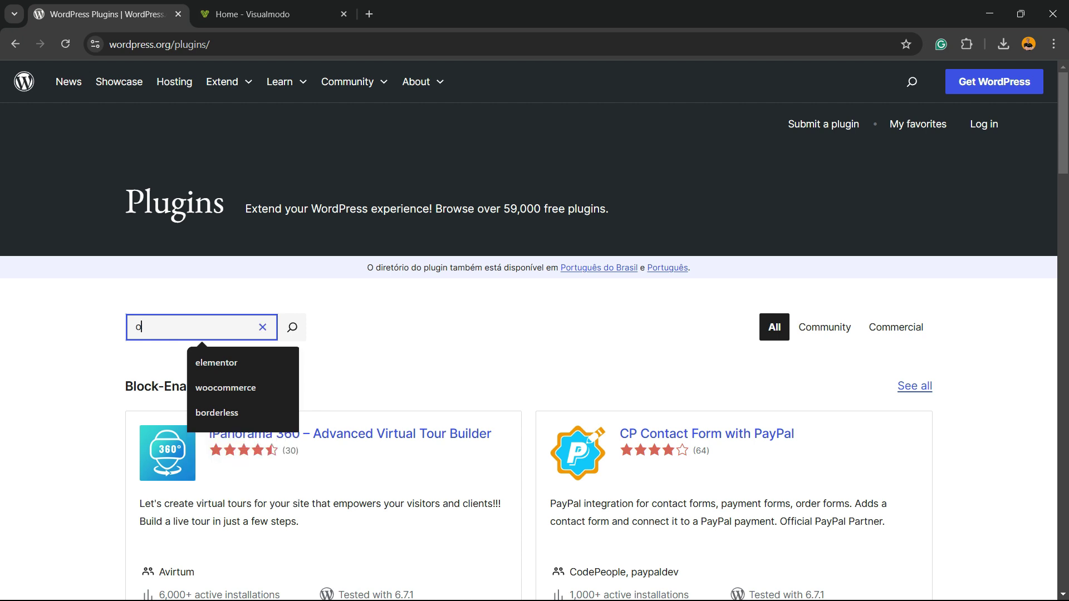
type(" organizer")
key("Return")
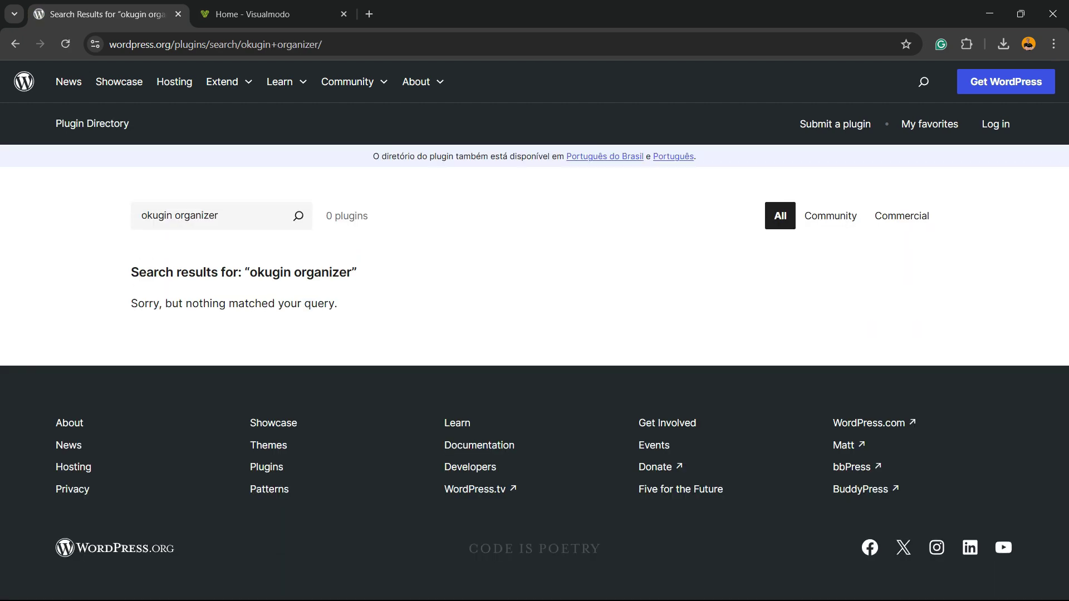
Correct the plugin directory search to "plugin organizer" and open the Plugin Organizer plugin's page
double_click(156, 215)
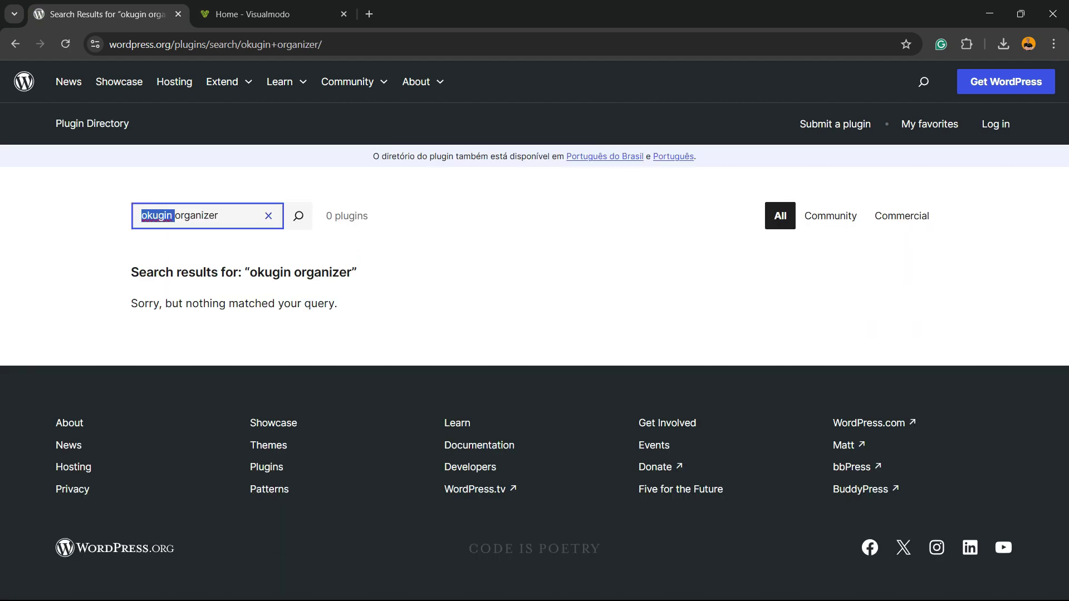
type("plugin")
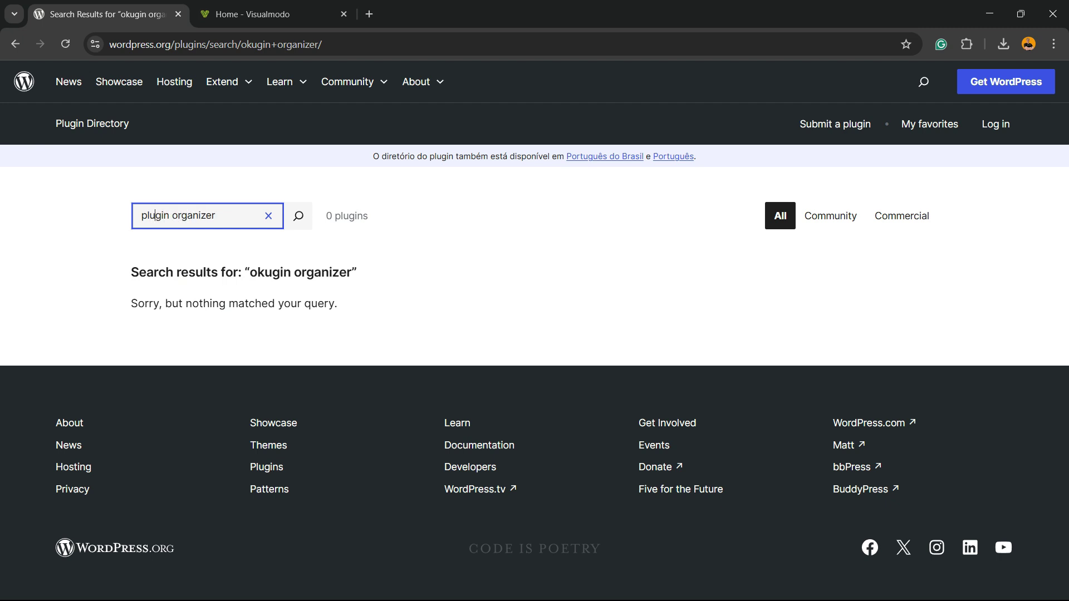
key("Return")
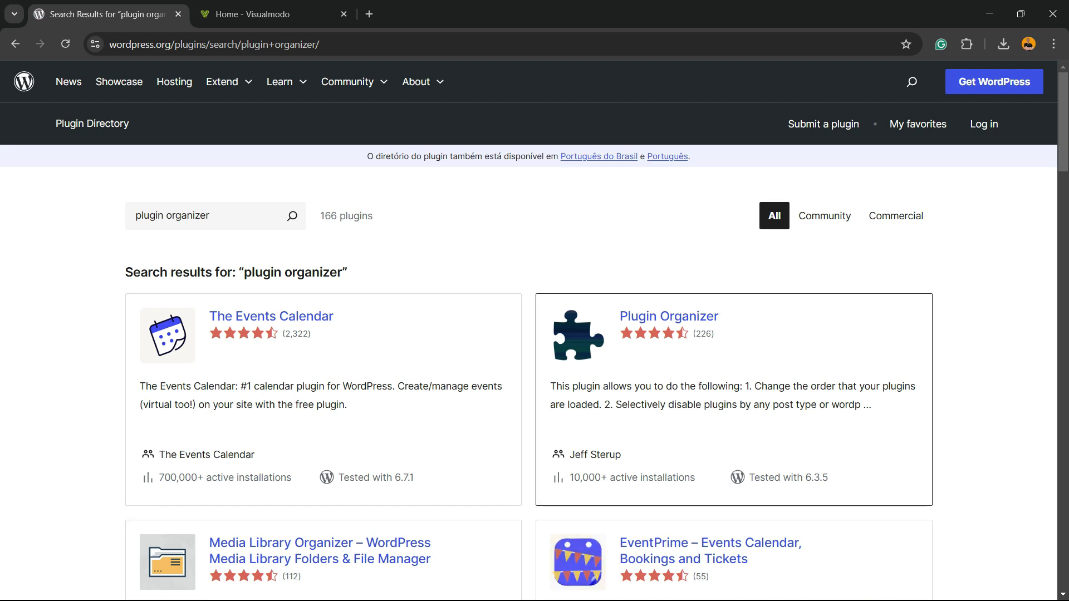
left_click(669, 316)
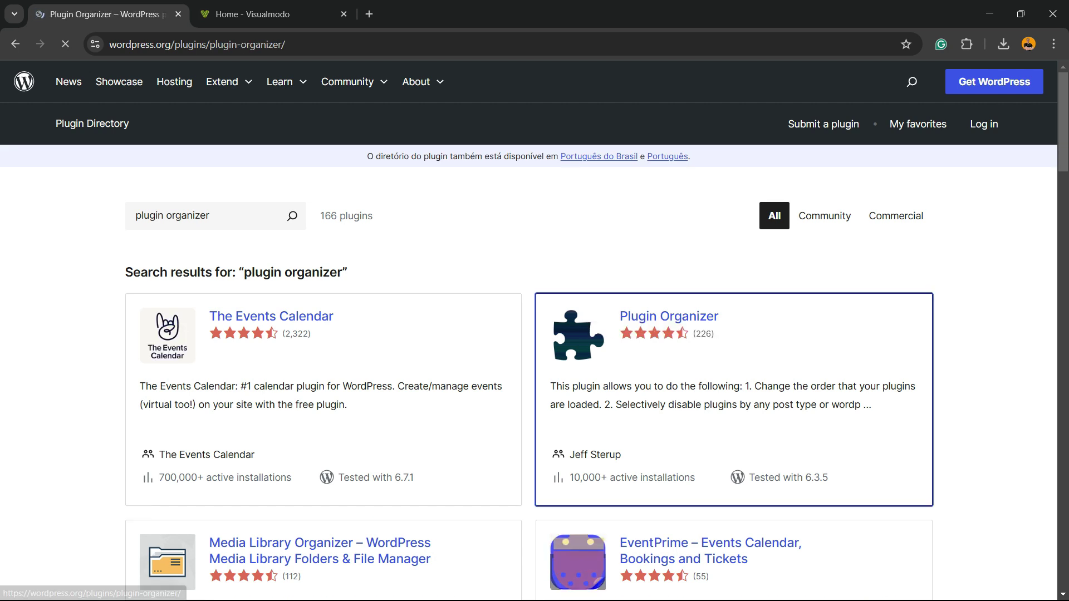
Review Plugin Organizer's description and screenshots, and open its second screenshot, of the Global Plugins page, at full size
scroll(534, 334, "down", 6)
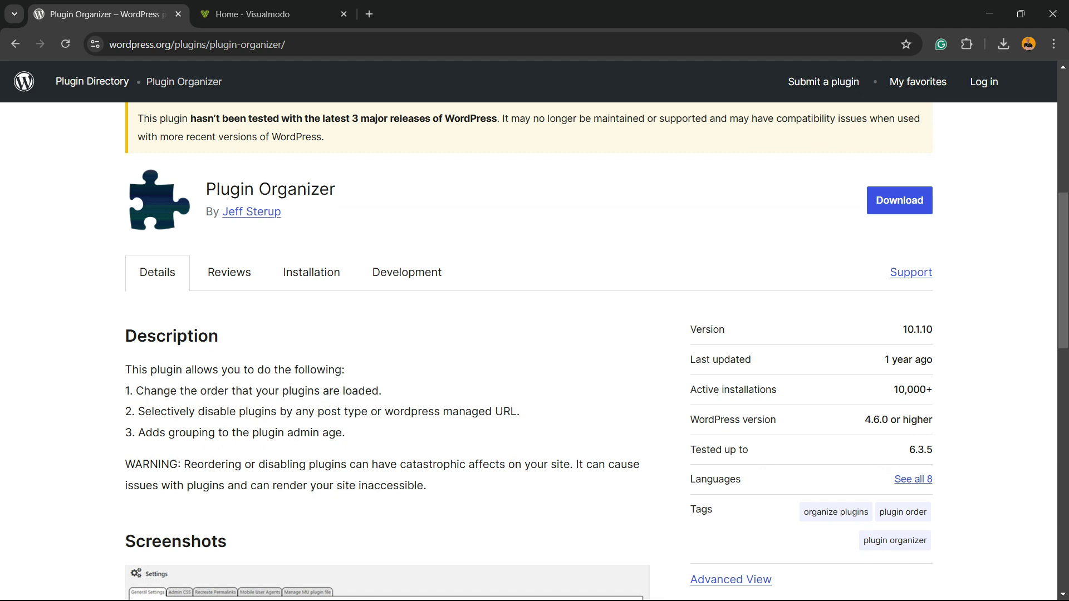
scroll(534, 334, "up", 4)
scroll(534, 334, "down", 8)
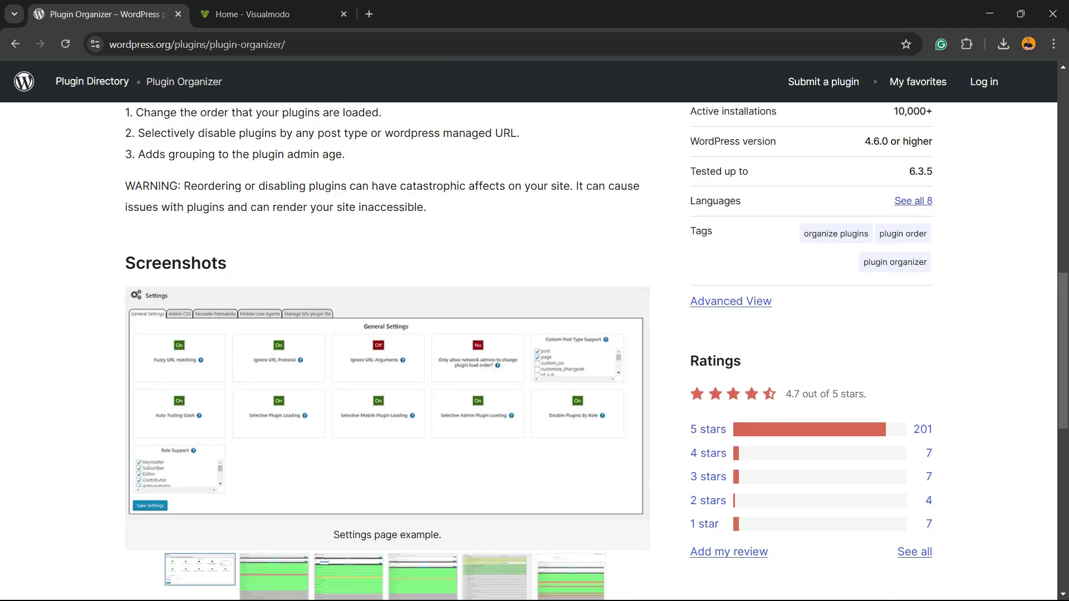
scroll(387, 334, "down", 3)
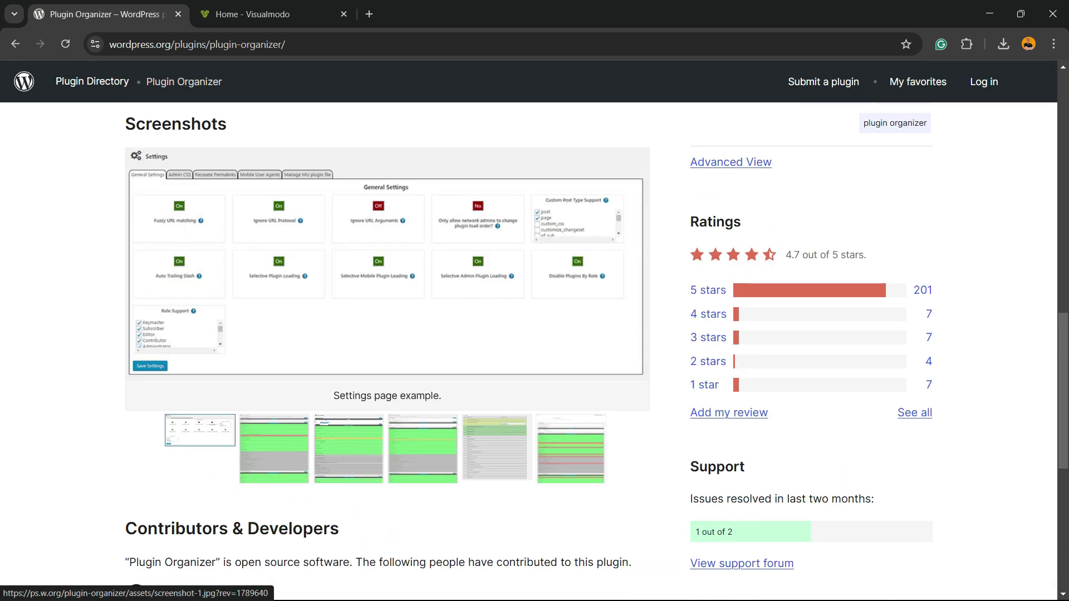
left_click(274, 440)
left_click(387, 334)
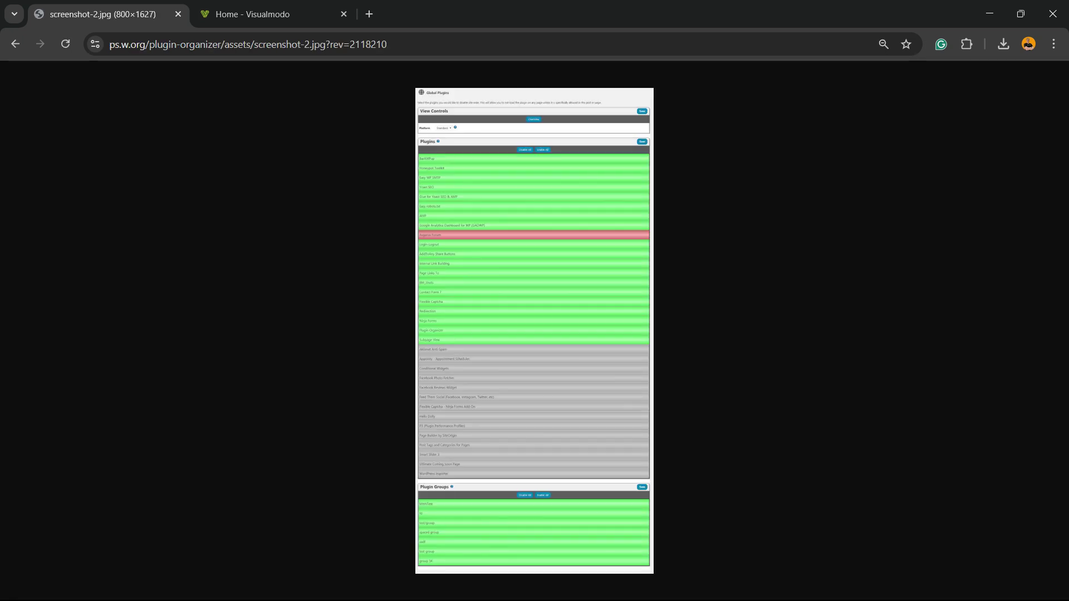
Return to the Visualmodo site and open its About page
left_click(269, 14)
scroll(529, 334, "down", 3)
scroll(529, 334, "up", 3)
left_click(400, 127)
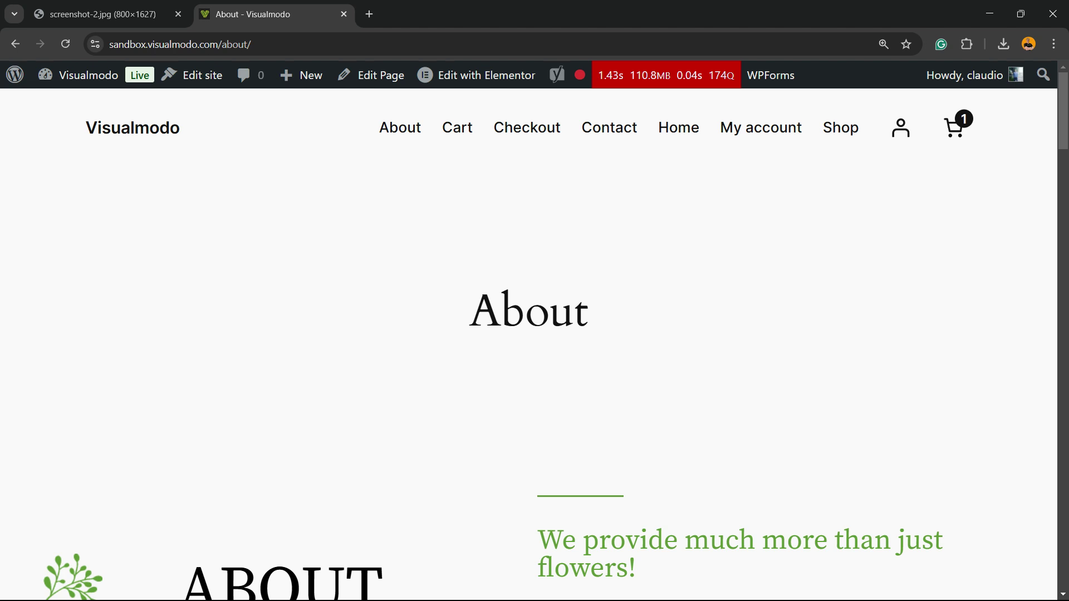
left_click_drag(469, 312, 525, 312)
left_click(525, 312)
Open Query Monitor's database queries by component for the About page and examine the elementor plugin's query figures
left_click(665, 74)
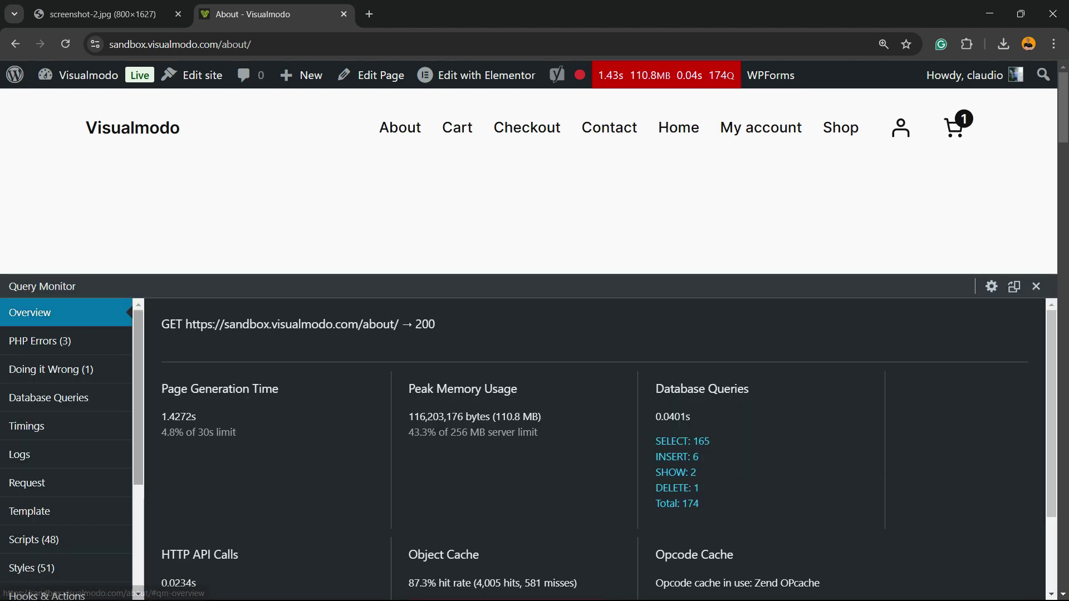
left_click(49, 397)
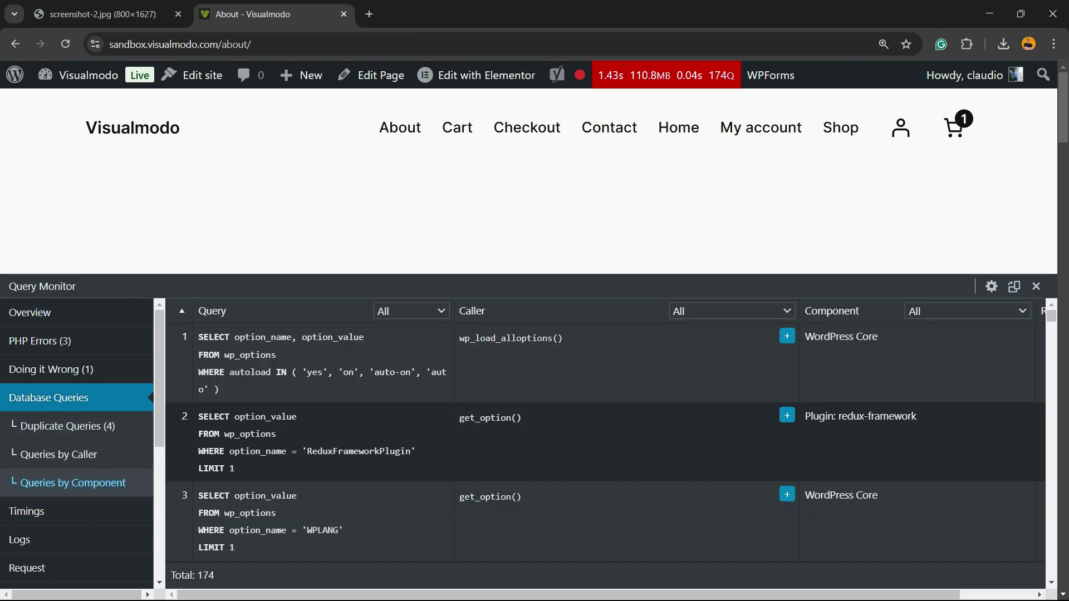
left_click(72, 482)
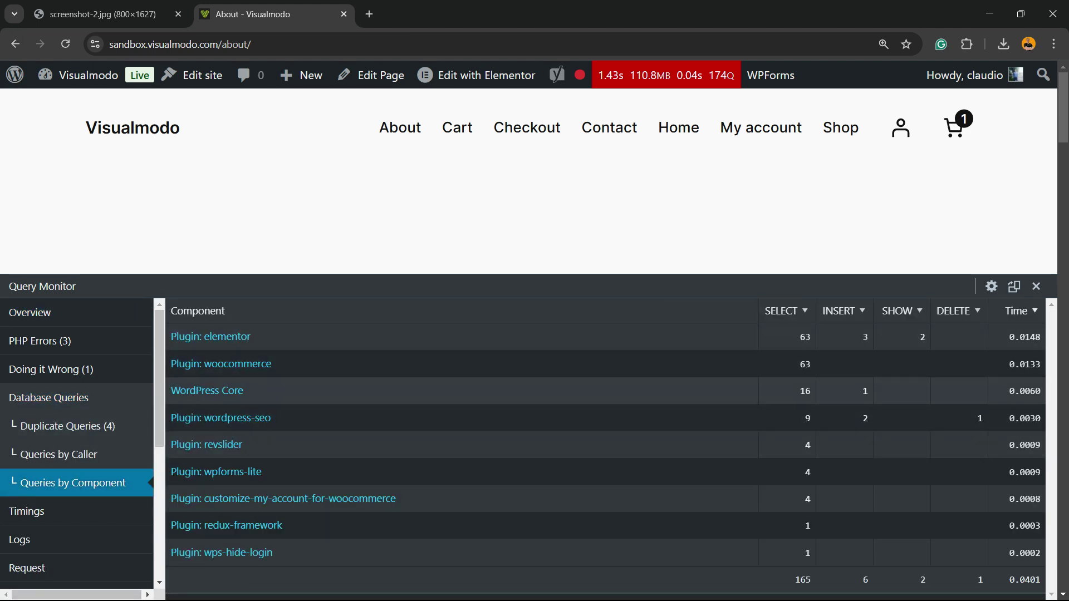
left_click_drag(605, 336, 780, 336)
scroll(528, 181, "down", 20)
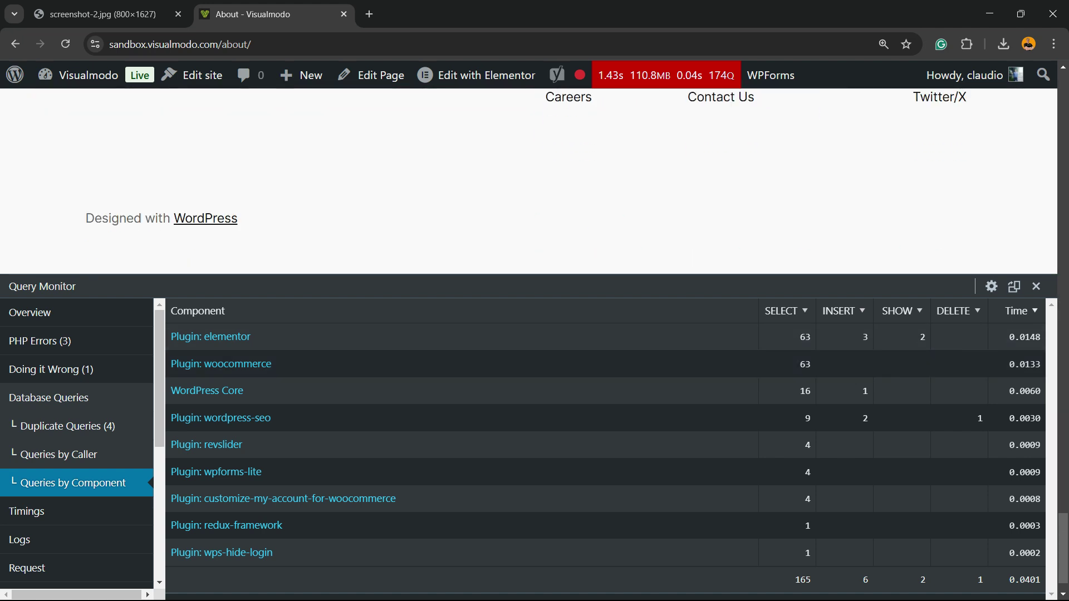